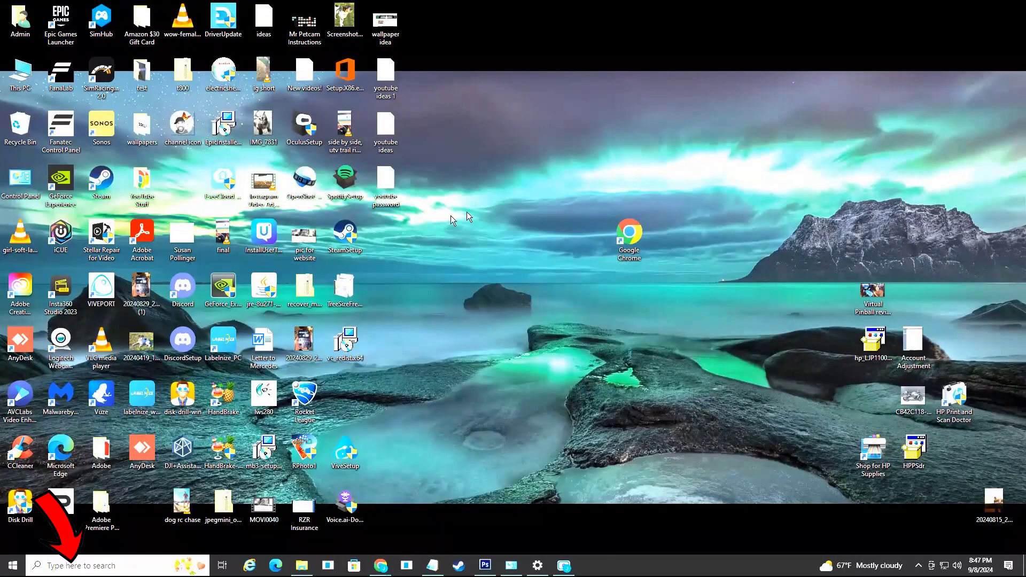
# - Search the taskbar for 'control panel' and launch the Control Panel best match
pyautogui.click(97, 564)
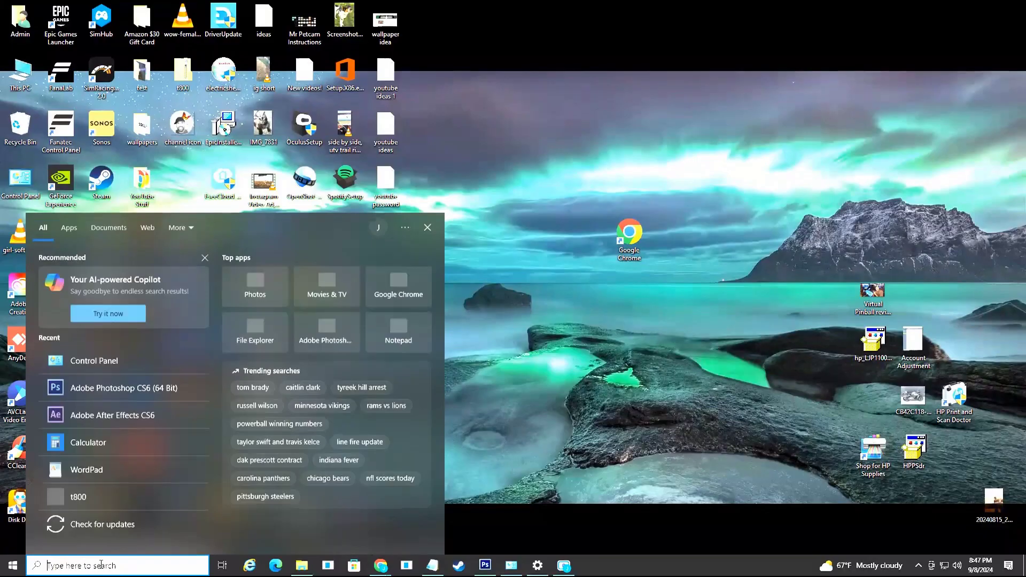
pyautogui.write('control panel')
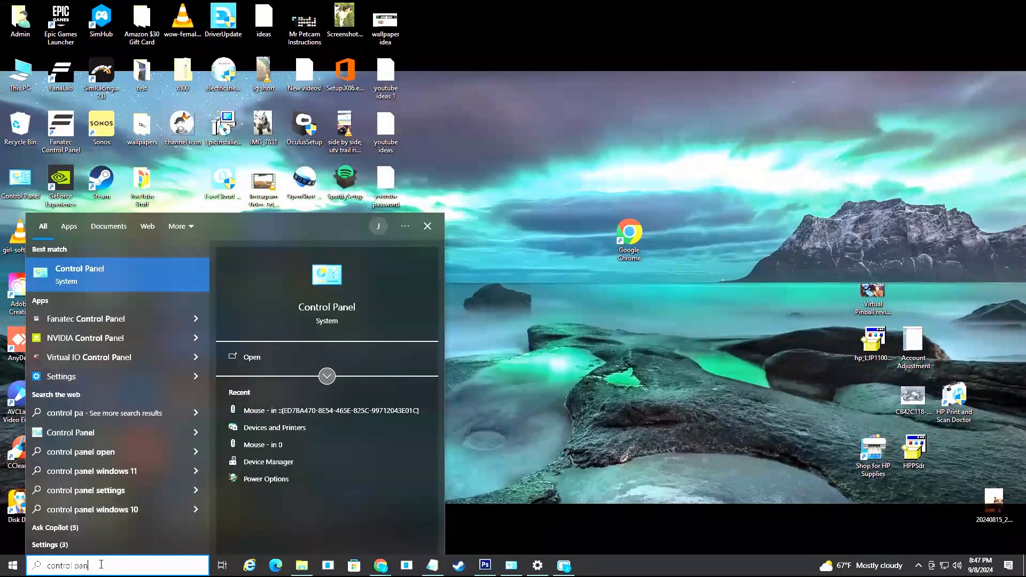
pyautogui.click(73, 275)
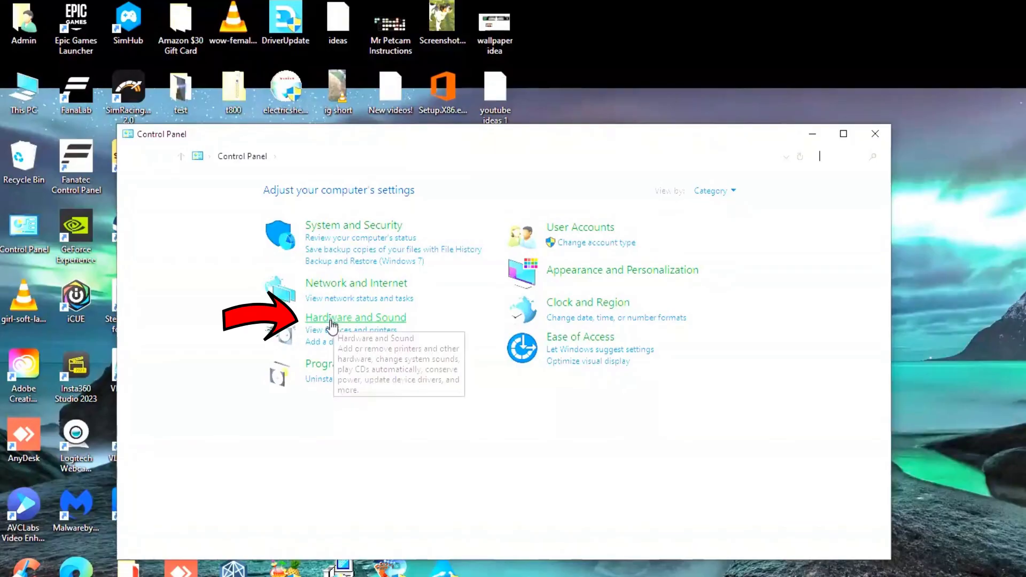
# - Open Hardware and Sound from the Control Panel category view
pyautogui.click(344, 319)
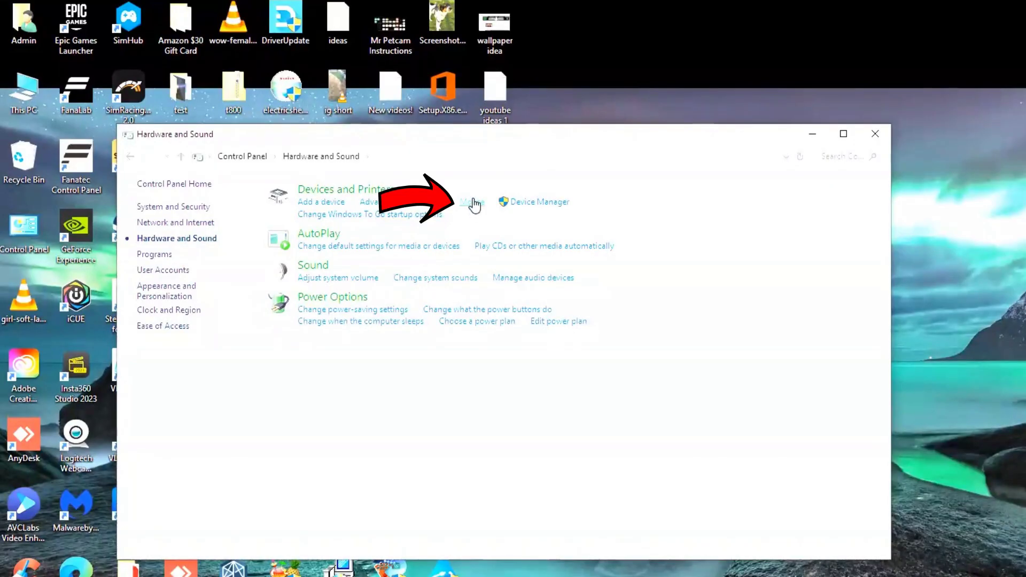
# - Open Mouse Properties at Pointer Options, then deselect the icon on the desktop
pyautogui.click(473, 202)
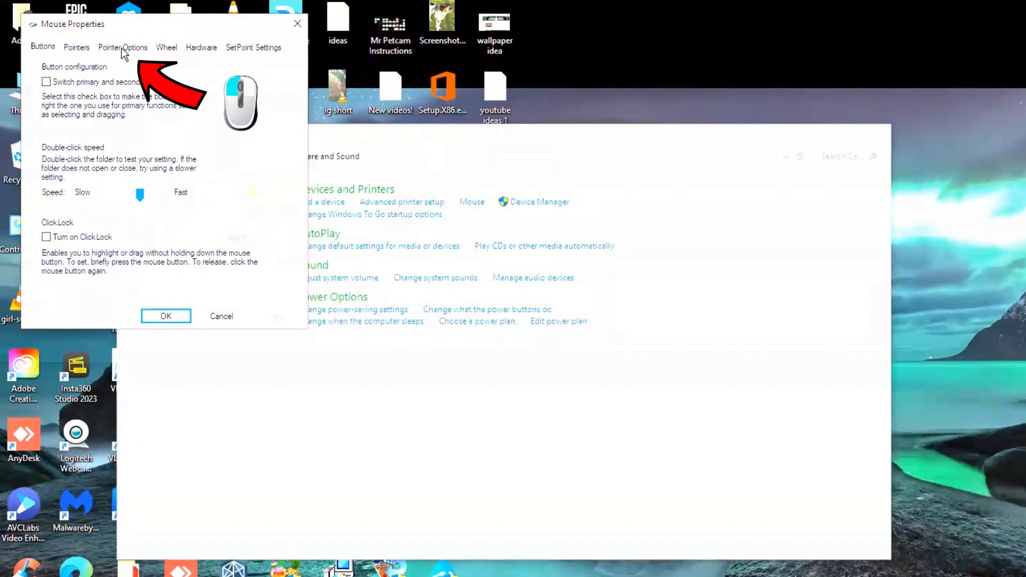
pyautogui.click(123, 50)
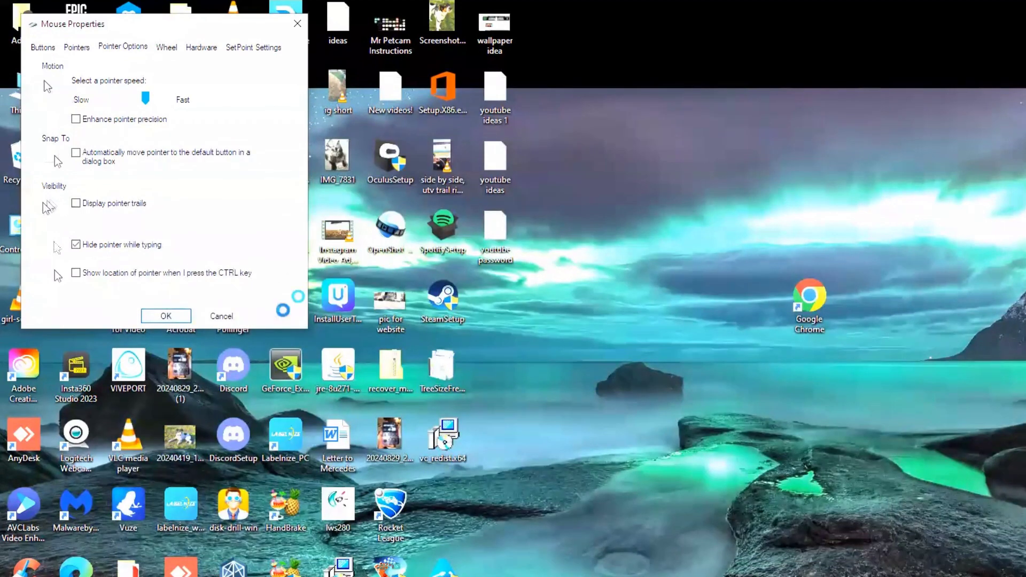
pyautogui.click(481, 334)
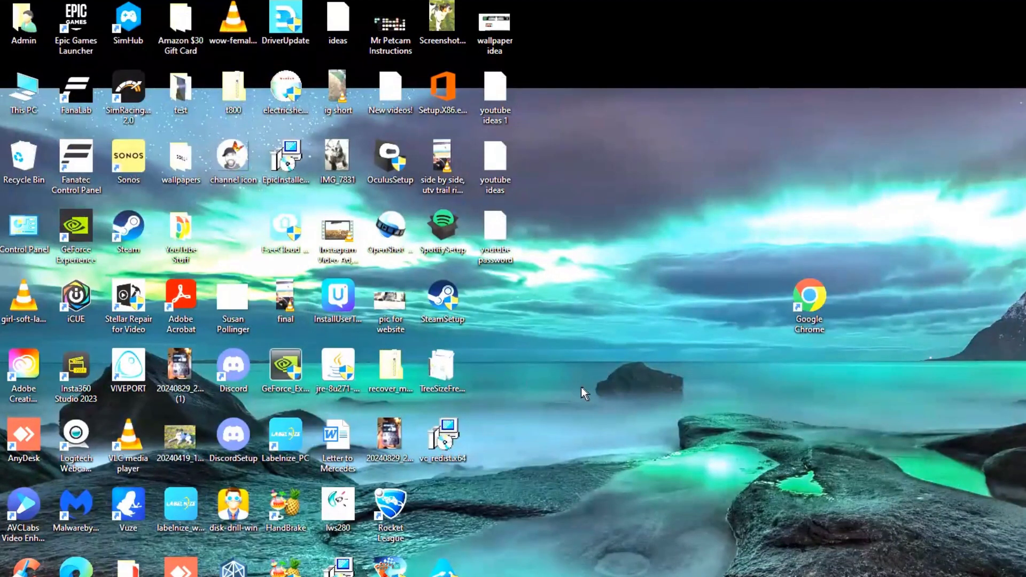